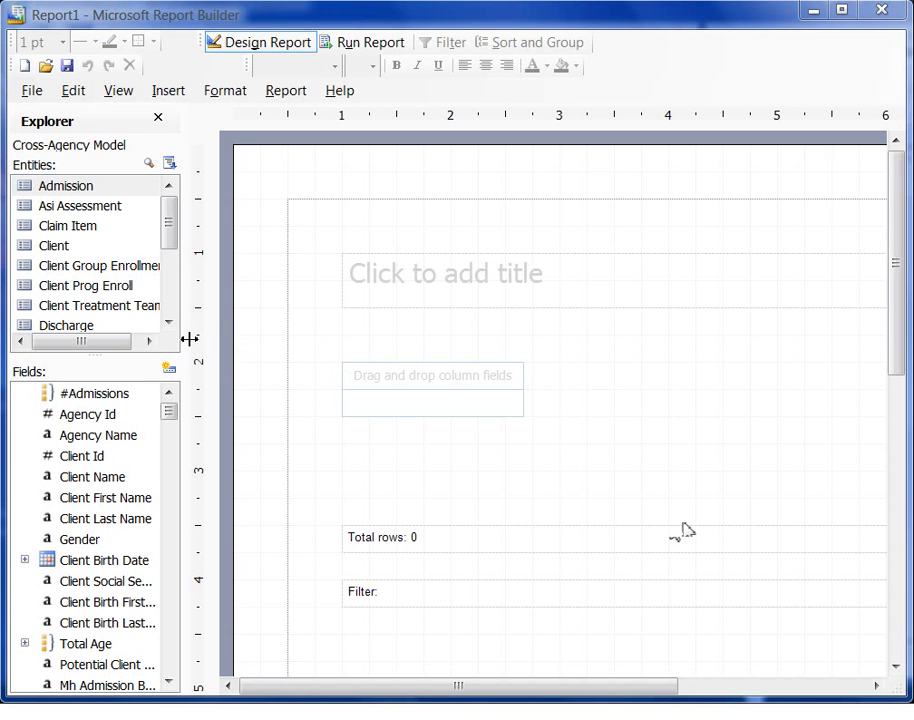
# Widen the Explorer pane so long entity and field names show in full.
pyautogui.moveTo(188, 337); pyautogui.dragTo(268, 340)
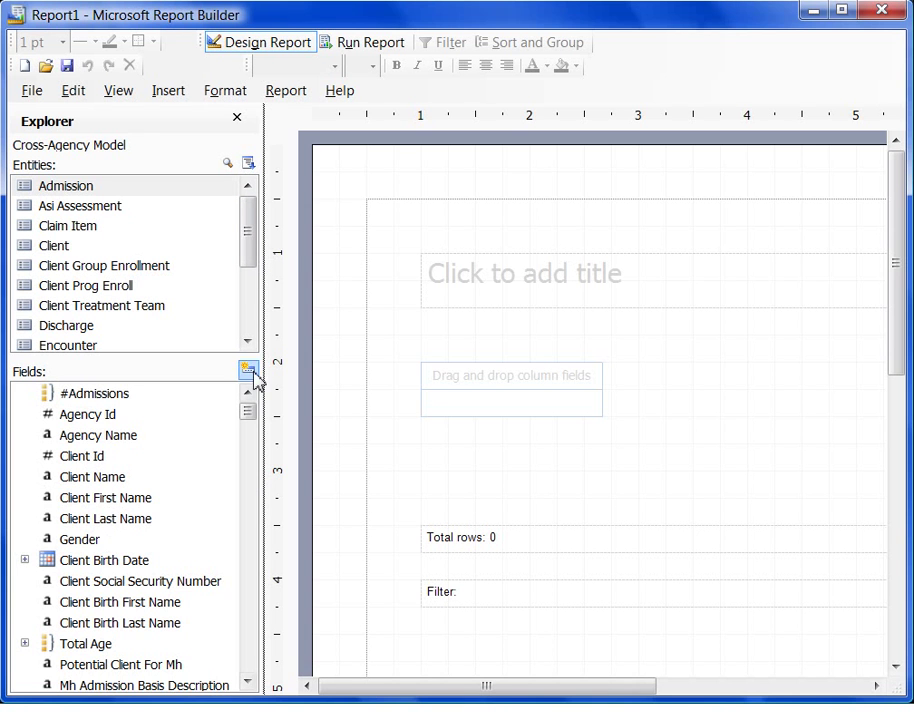
pyautogui.moveTo(254, 419)
pyautogui.mouseDown()
pyautogui.moveTo(251, 440)
pyautogui.moveTo(254, 410)
pyautogui.mouseUp()
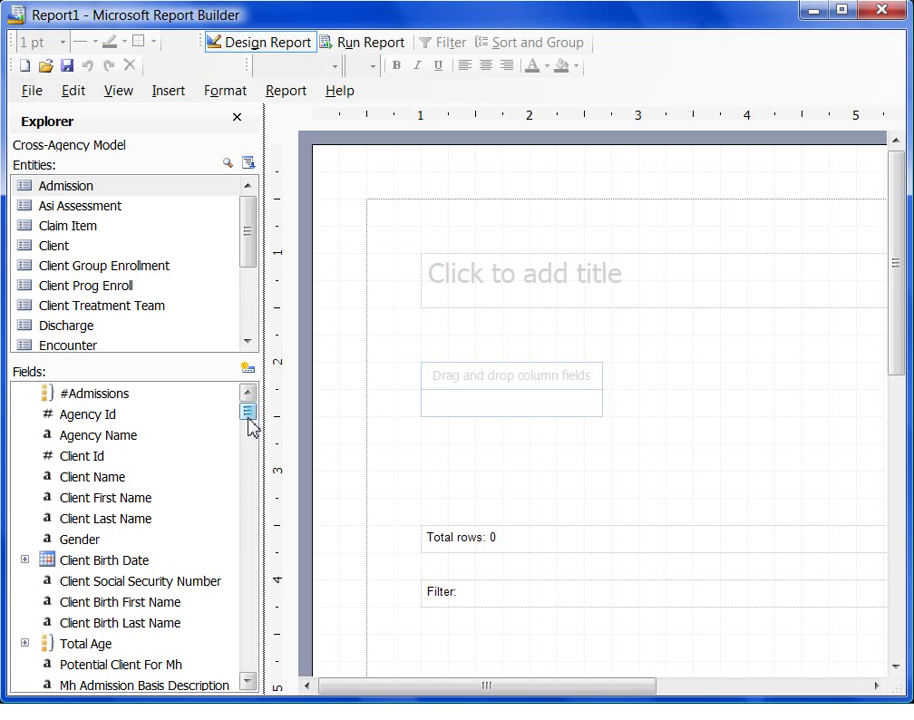
pyautogui.click(50, 190)
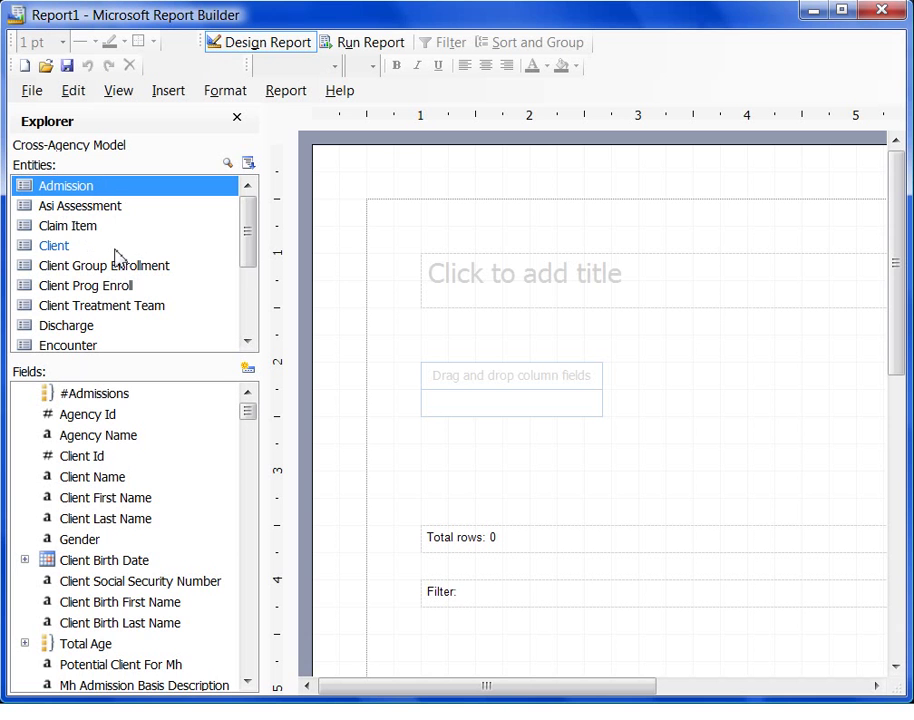
pyautogui.click(52, 247)
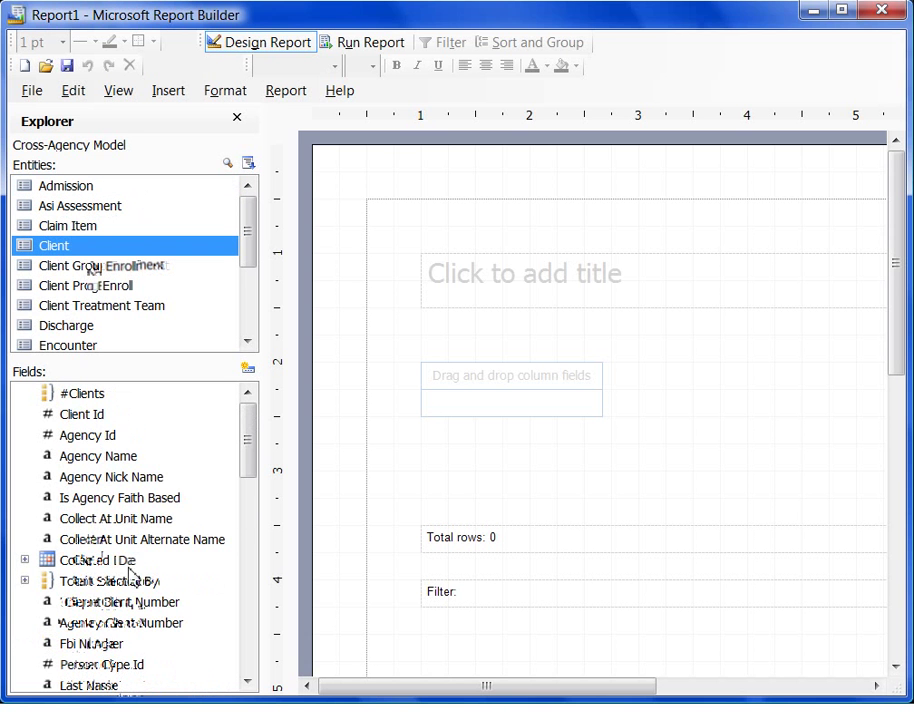
pyautogui.moveTo(252, 457)
pyautogui.mouseDown()
pyautogui.moveTo(249, 549)
pyautogui.moveTo(247, 456)
pyautogui.mouseUp()
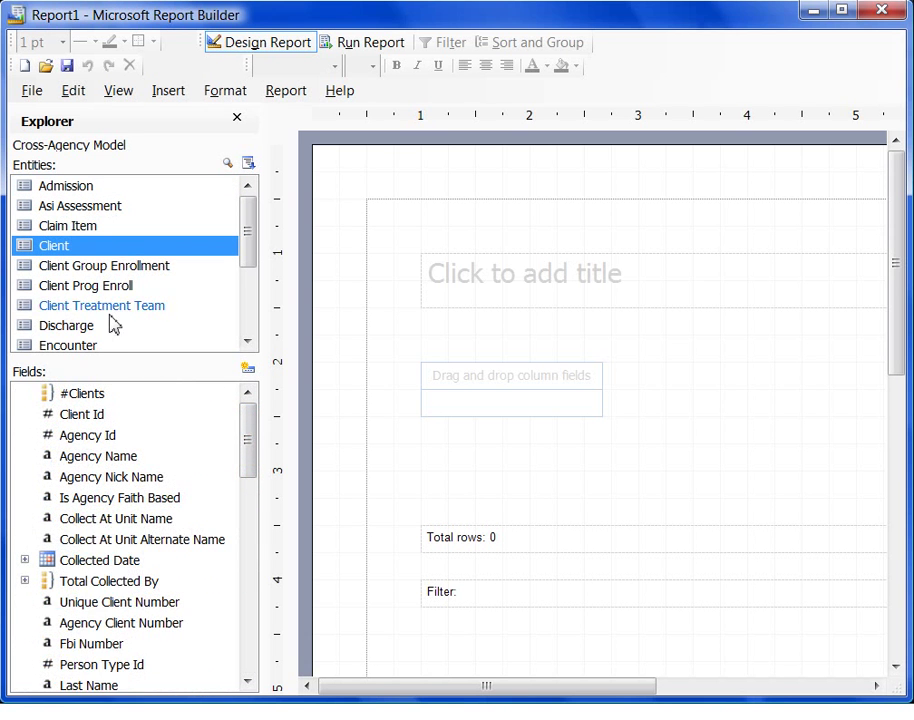
pyautogui.click(73, 348)
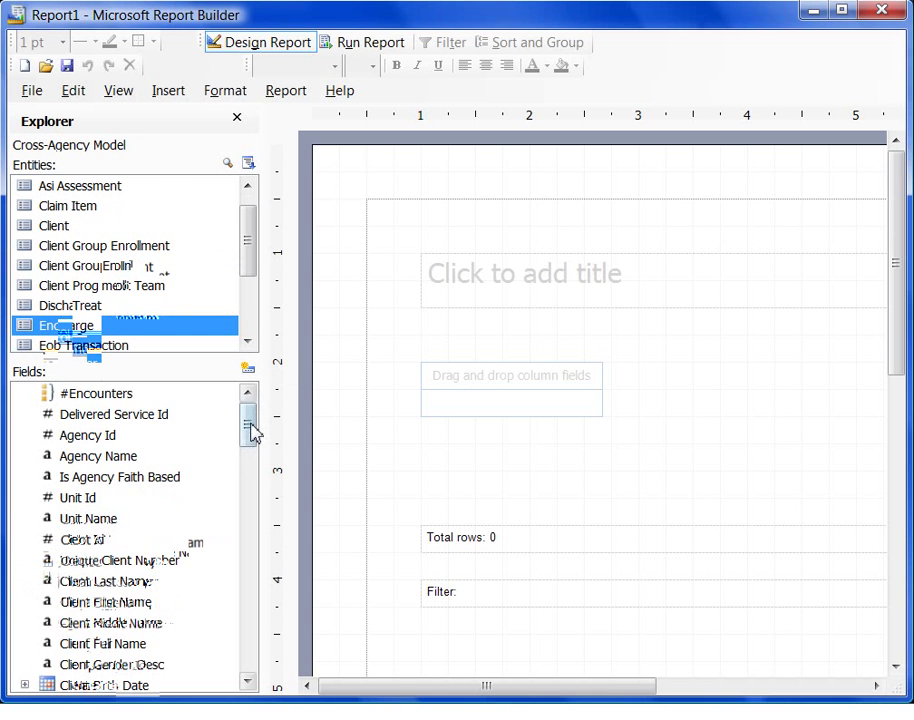
pyautogui.moveTo(251, 430); pyautogui.dragTo(253, 467)
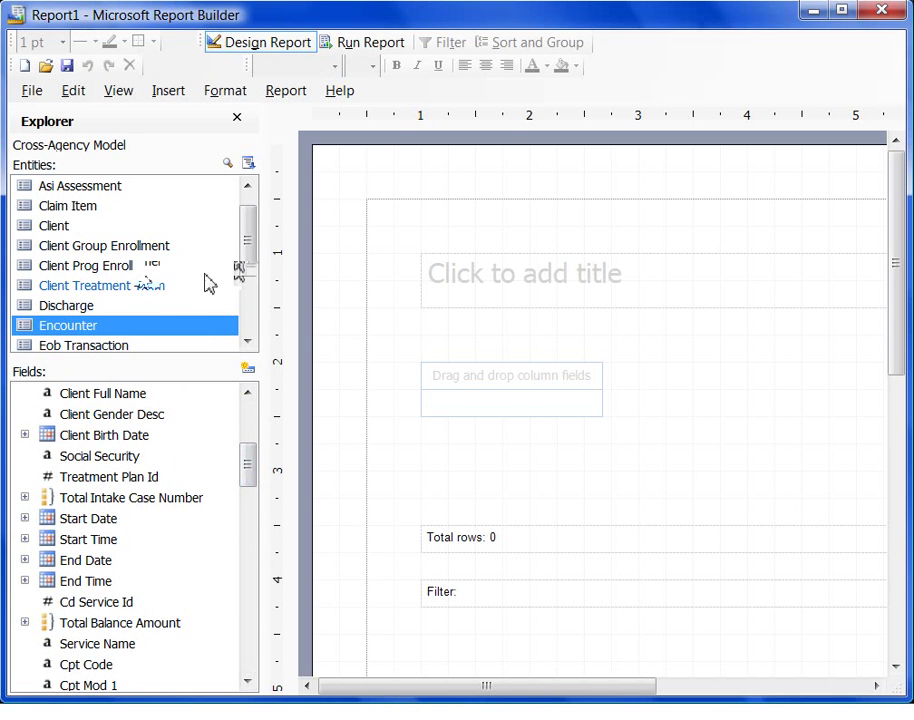
pyautogui.moveTo(255, 249); pyautogui.dragTo(261, 340)
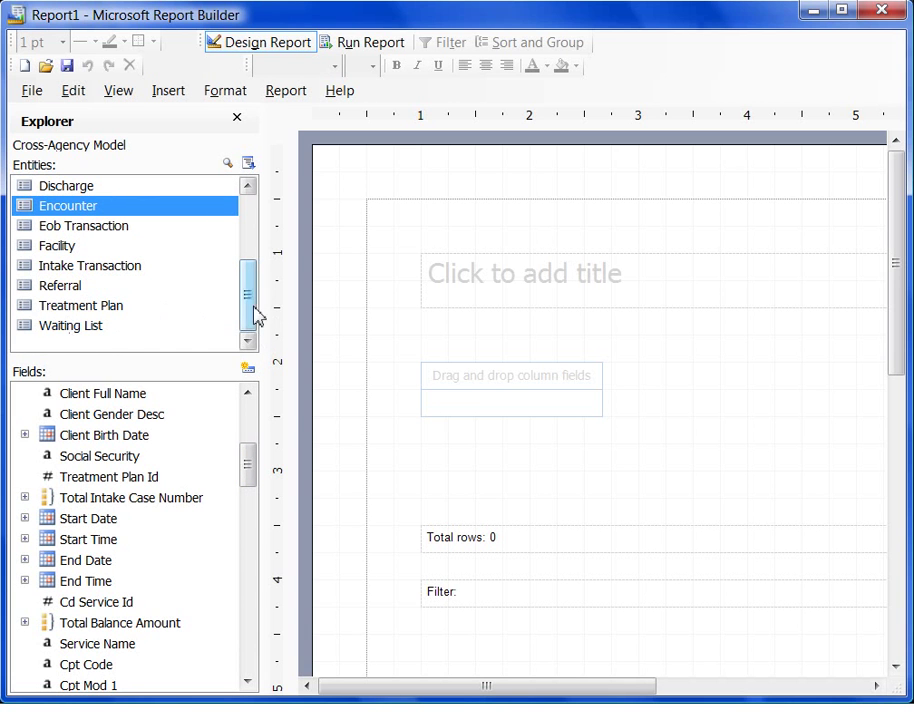
pyautogui.moveTo(253, 300); pyautogui.dragTo(173, 216)
pyautogui.click(80, 190)
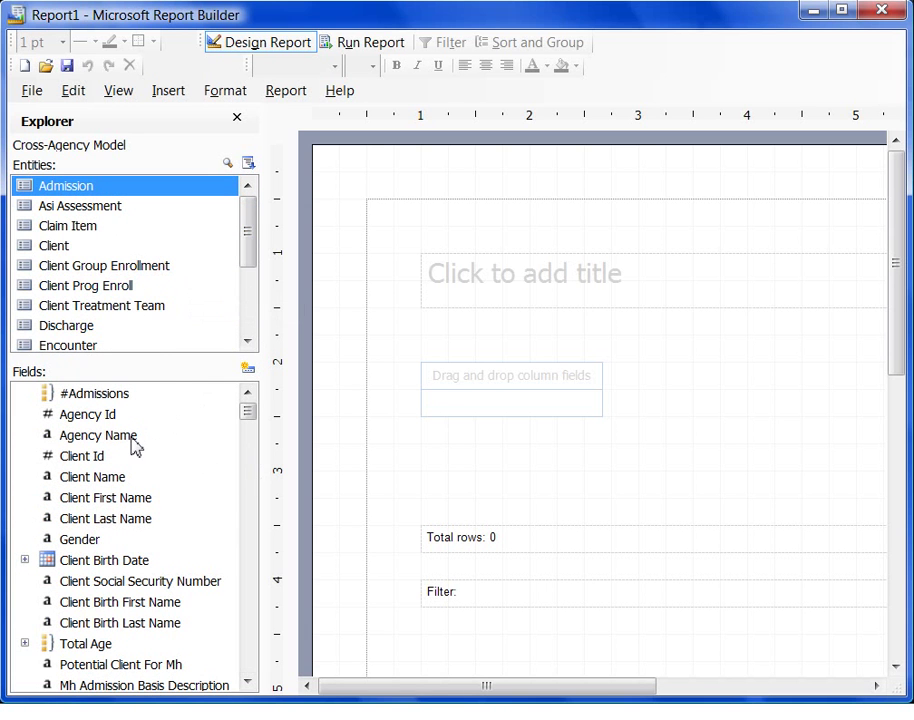
# Add Agency Name, then #Admissions, as columns in the table on the design surface.
pyautogui.click(70, 440)
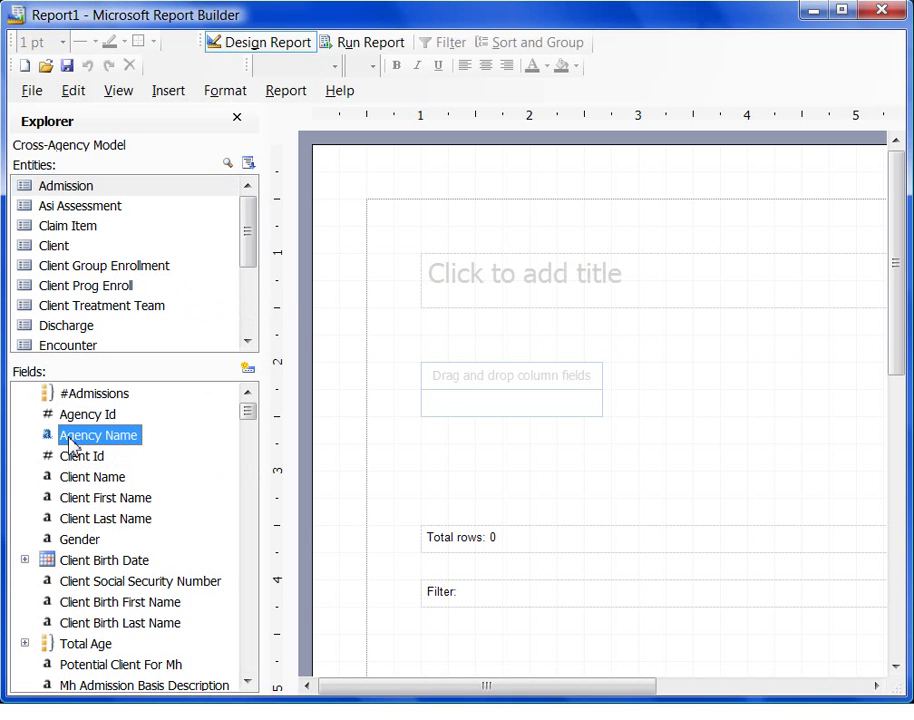
pyautogui.moveTo(72, 445); pyautogui.dragTo(484, 405)
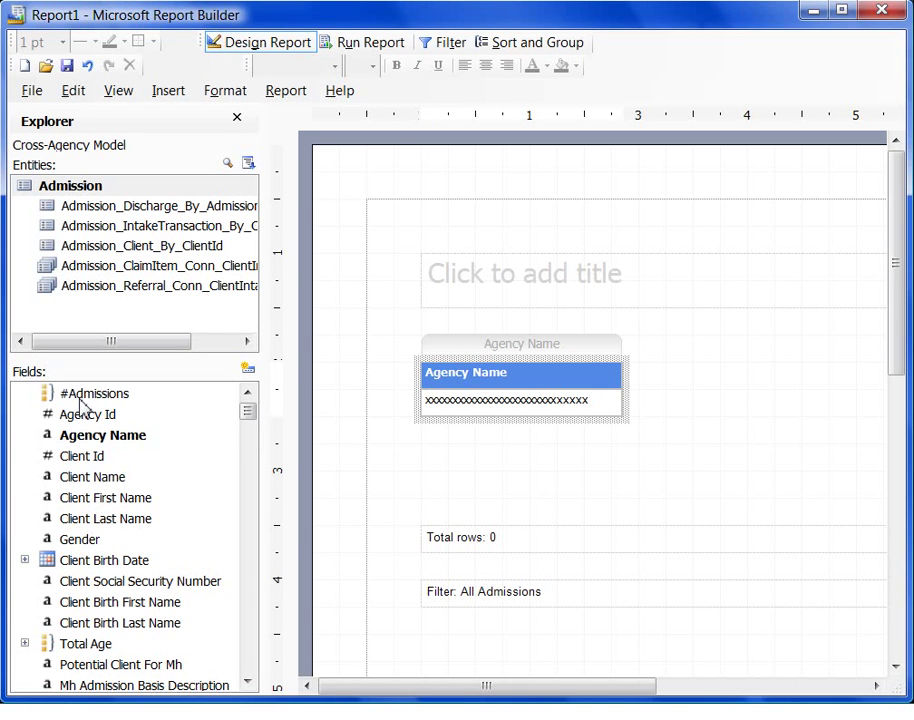
pyautogui.moveTo(61, 393); pyautogui.dragTo(612, 389)
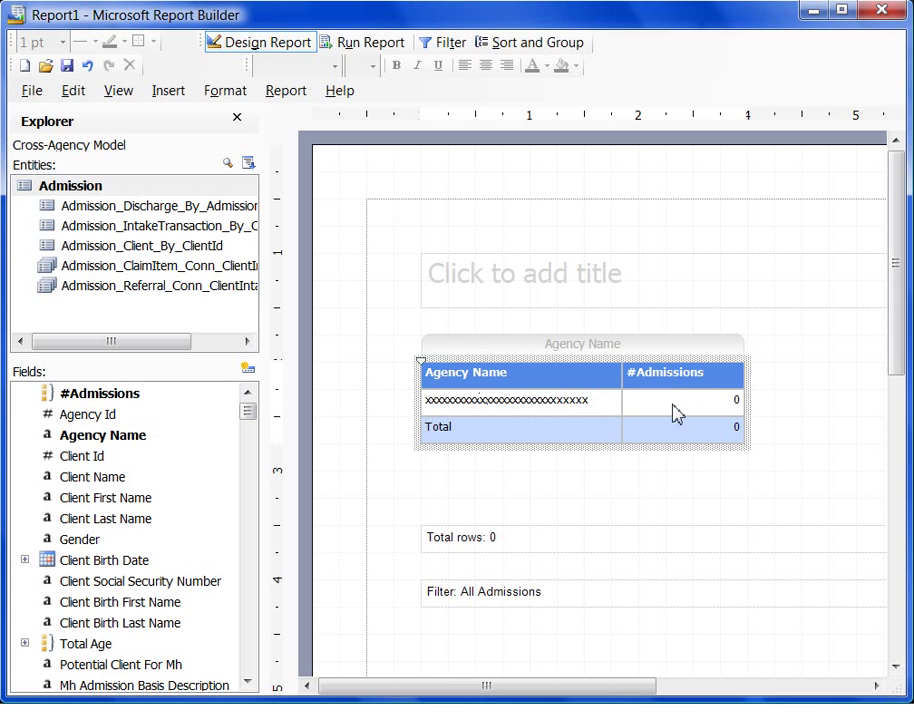
# Enter 'SSRS demo video report' as the report's title.
pyautogui.click(507, 289)
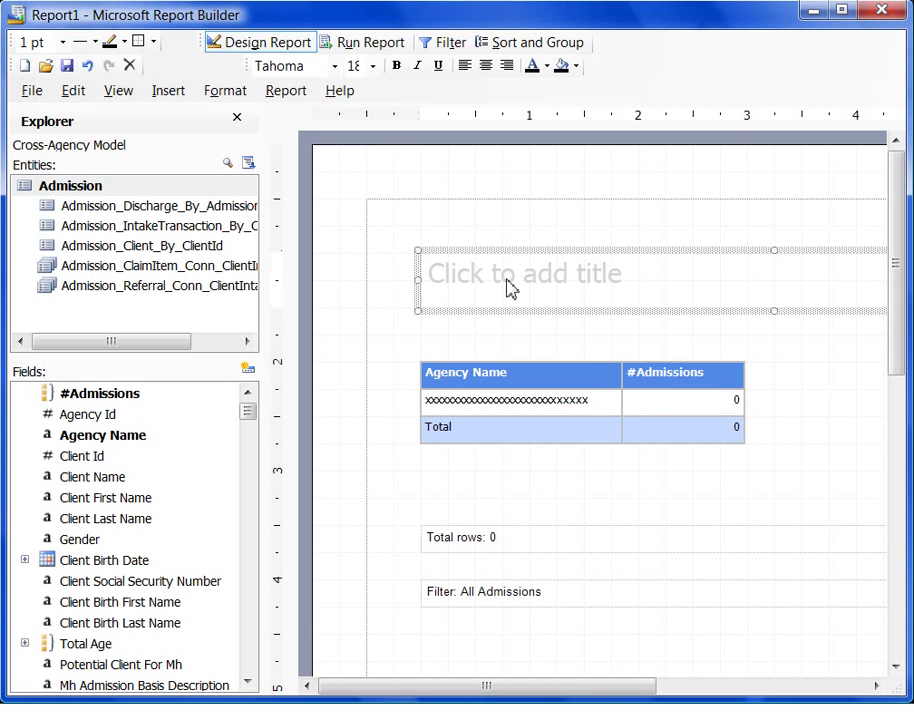
pyautogui.click(632, 270)
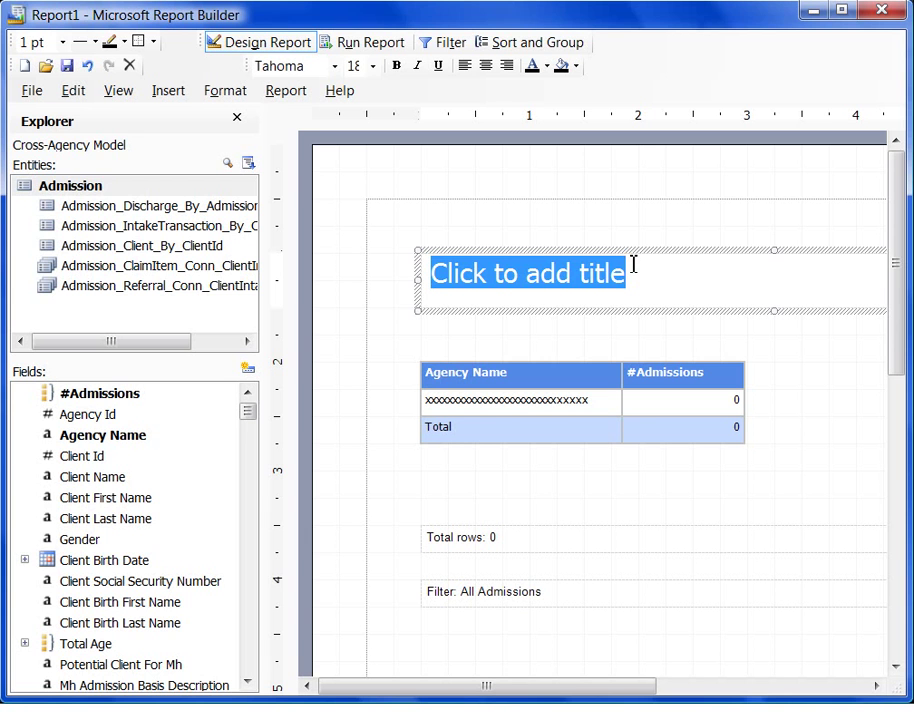
pyautogui.write('SSRS demo')
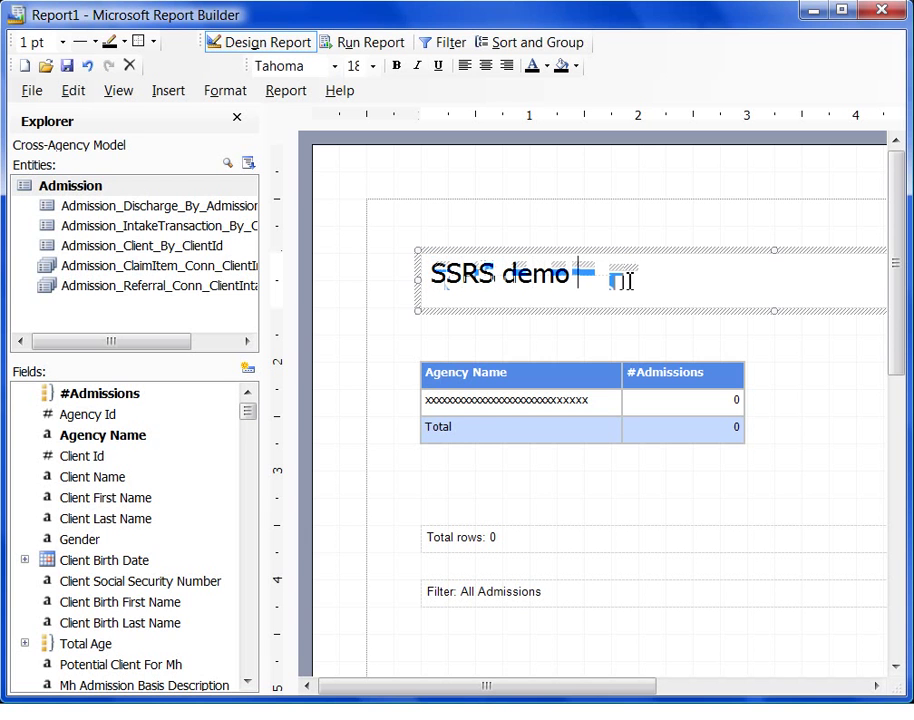
pyautogui.write(' video repor')
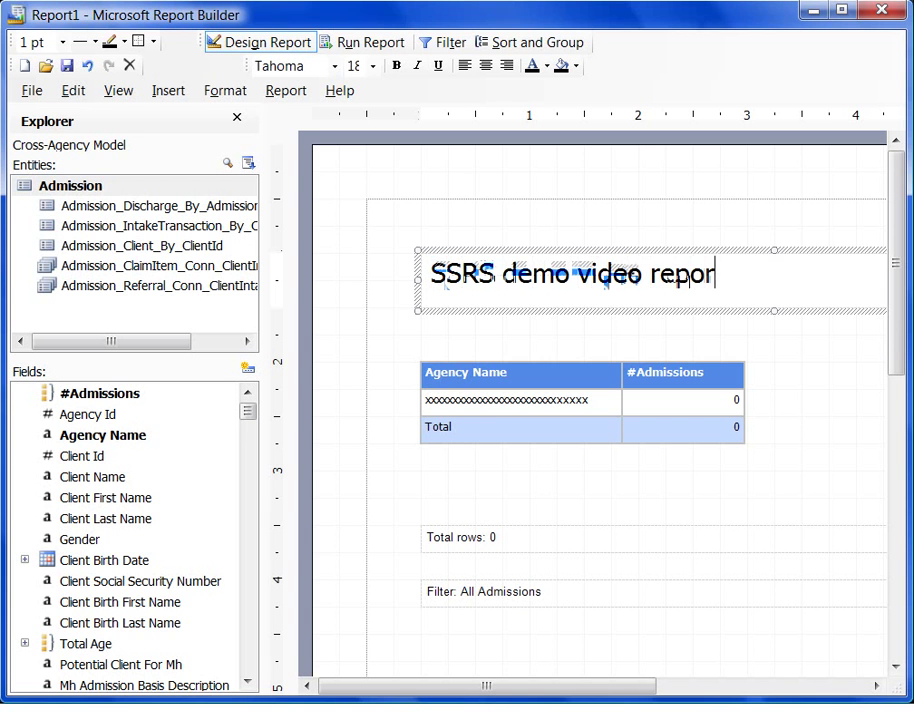
pyautogui.write('t')
pyautogui.click(703, 510)
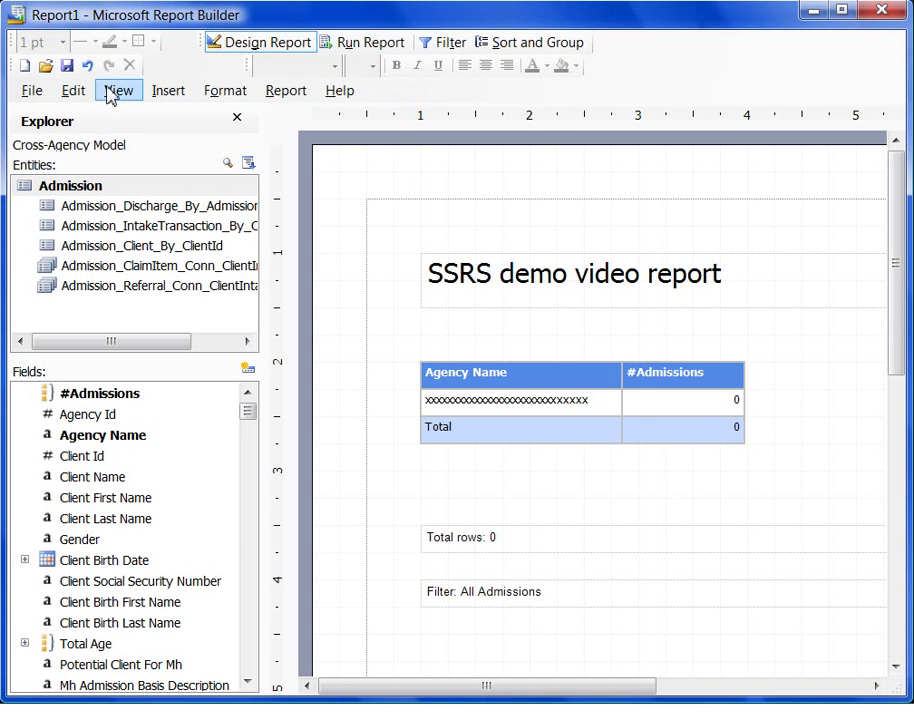
# Save the report as 'SSRS video demo' in the server's Top Secret folder, then minimize Report Builder.
pyautogui.click(68, 66)
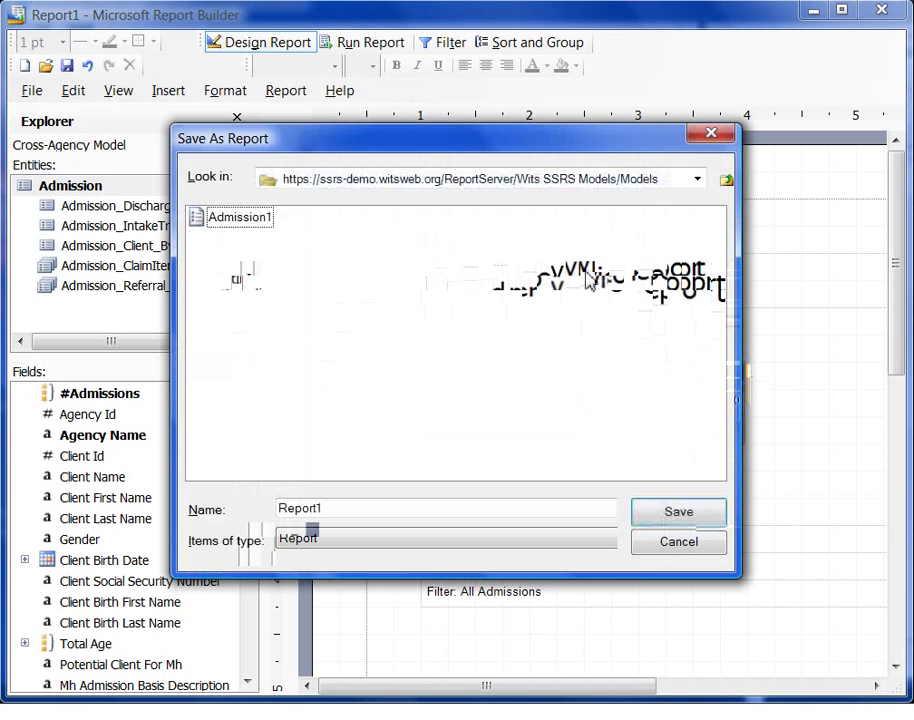
pyautogui.click(726, 180)
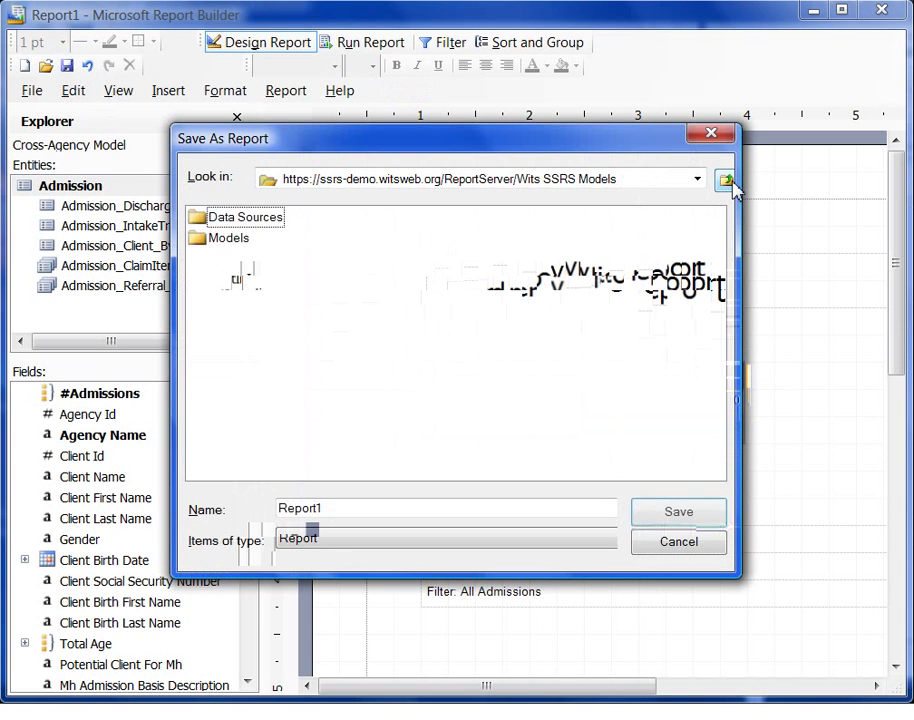
pyautogui.click(726, 180)
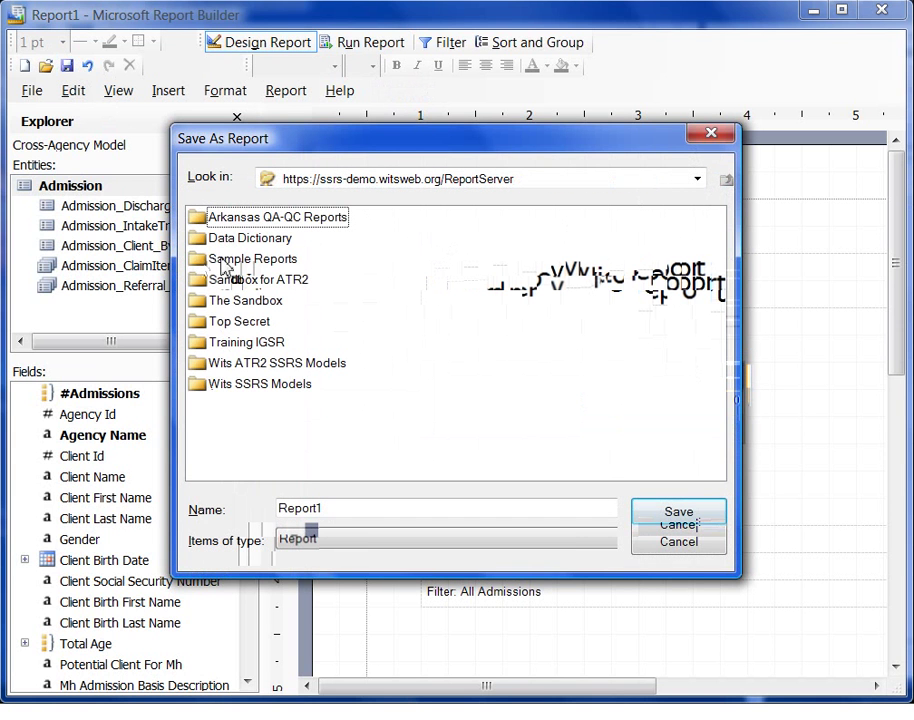
pyautogui.click(193, 328)
pyautogui.doubleClick(192, 328)
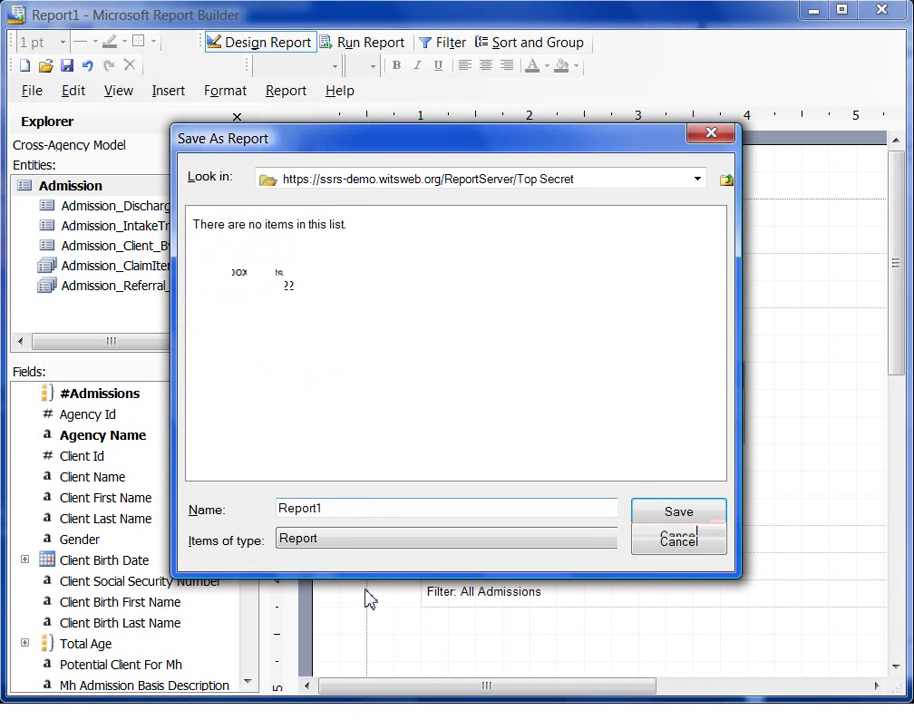
pyautogui.moveTo(362, 509); pyautogui.dragTo(259, 502)
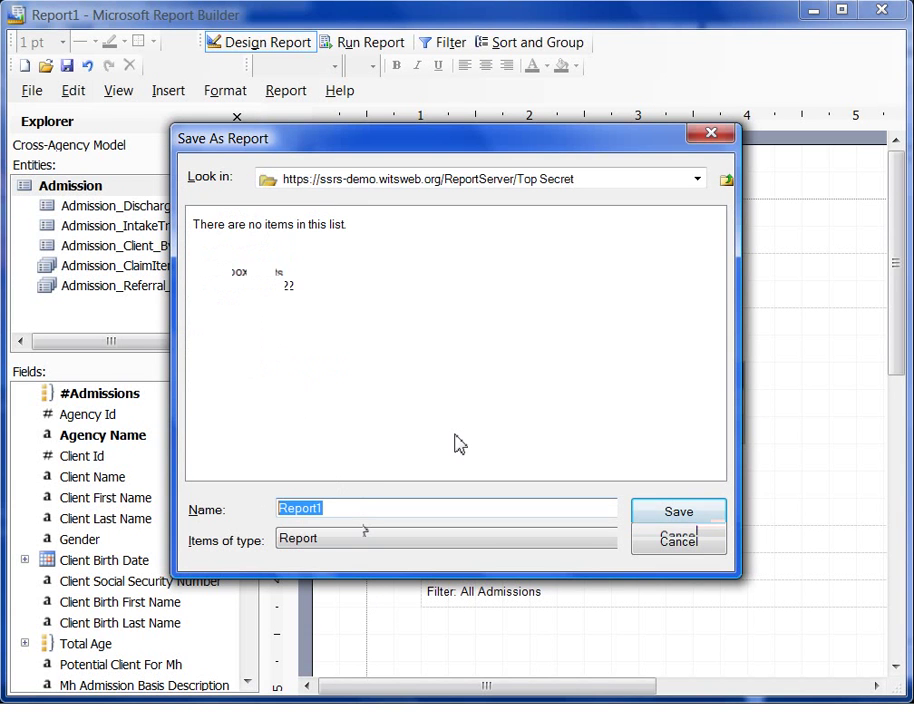
pyautogui.write('SSRS vid')
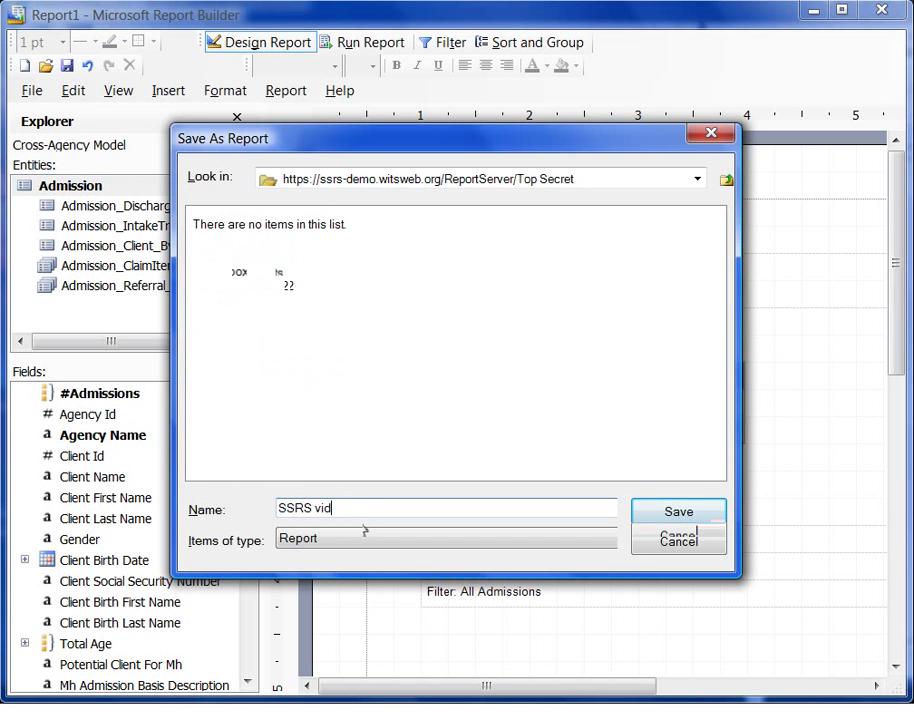
pyautogui.write('eo demo')
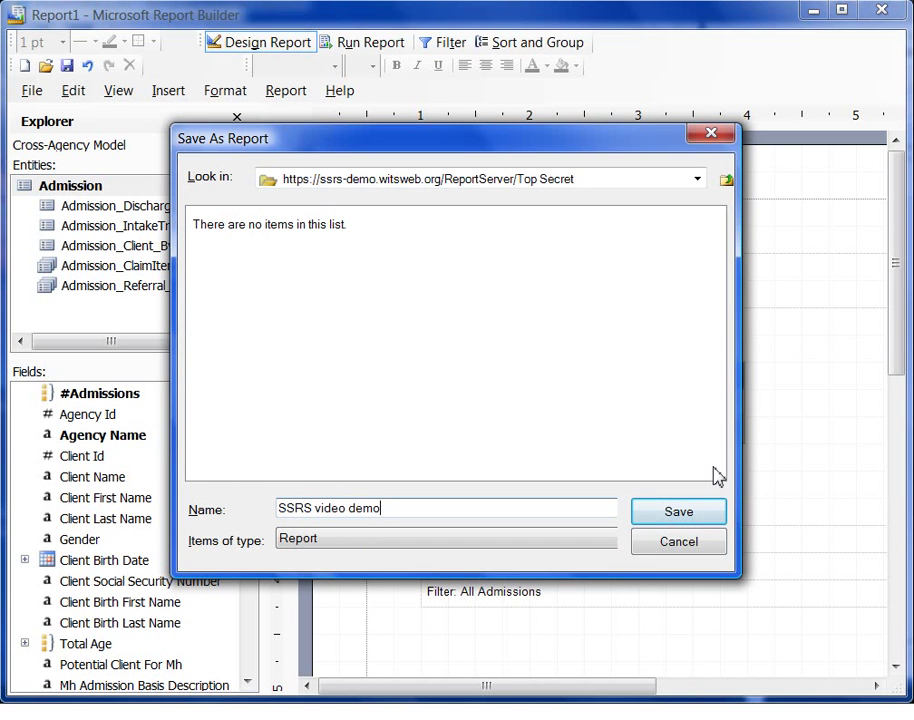
pyautogui.click(665, 519)
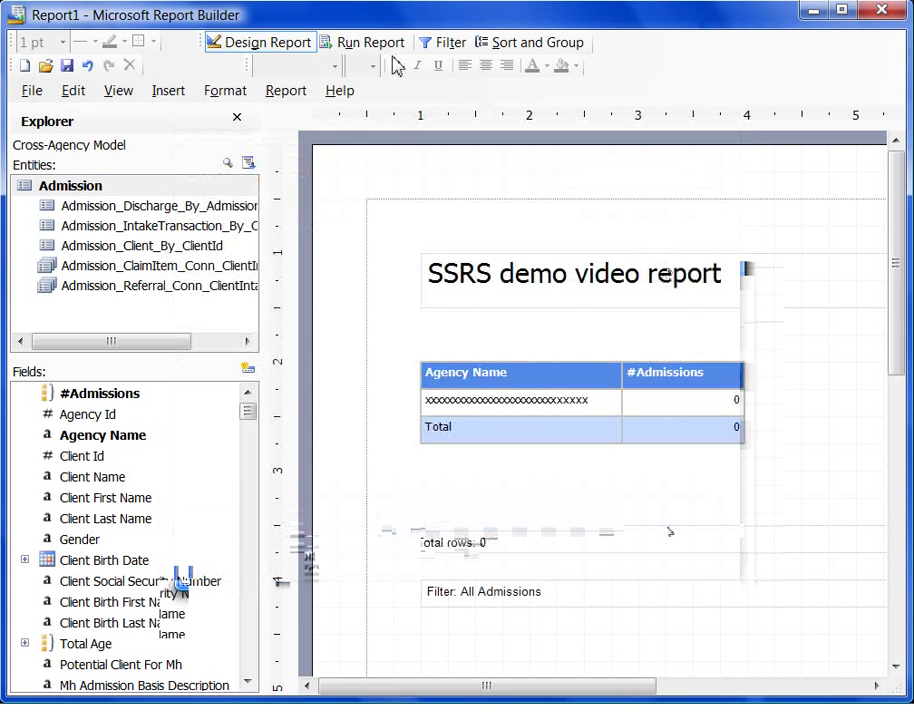
pyautogui.click(815, 12)
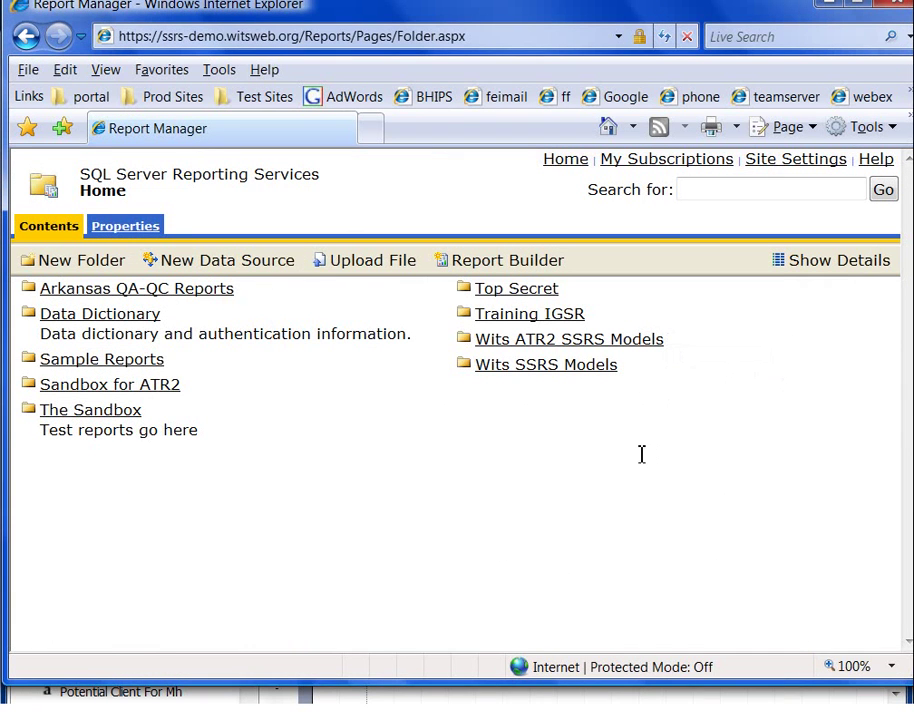
# Open the Top Secret folder and run the 'SSRS video demo' report.
pyautogui.click(535, 292)
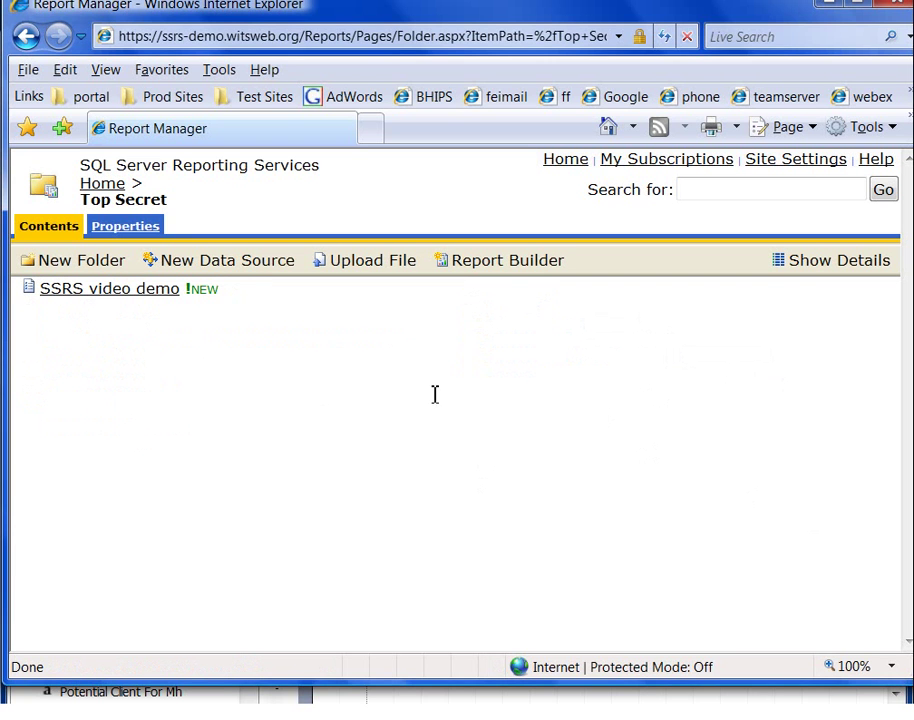
pyautogui.click(75, 290)
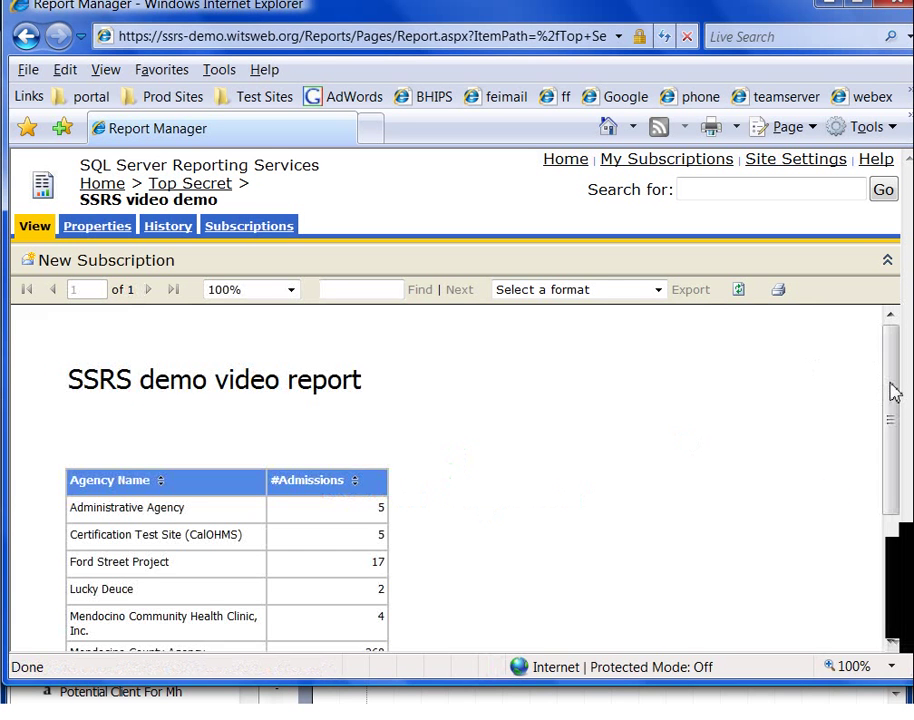
# Sort agencies by #Admissions highest first, then open and close the export format list.
pyautogui.moveTo(892, 394); pyautogui.dragTo(837, 433)
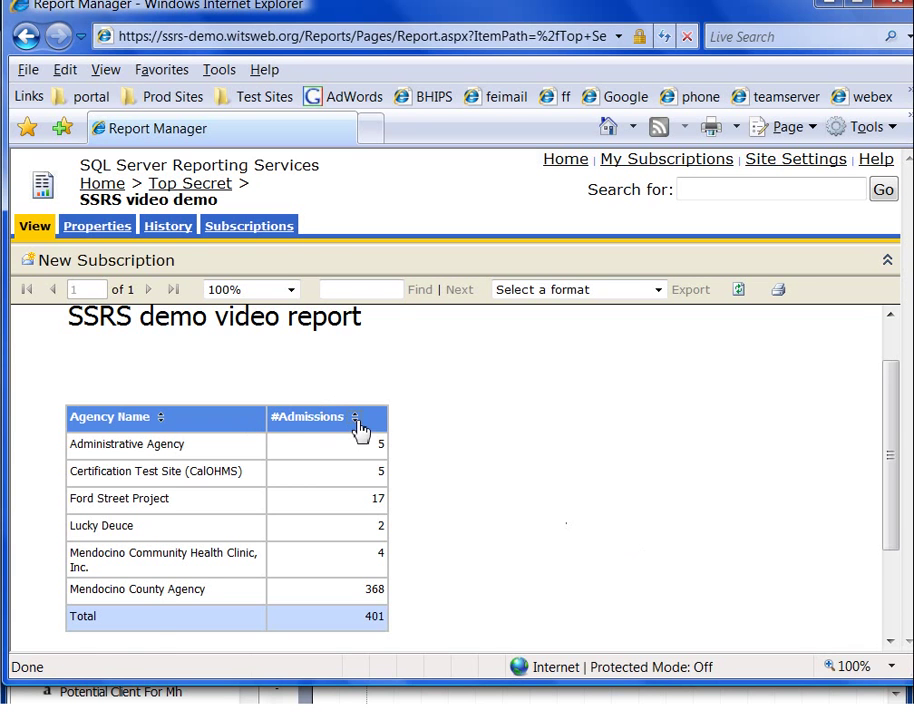
pyautogui.click(355, 417)
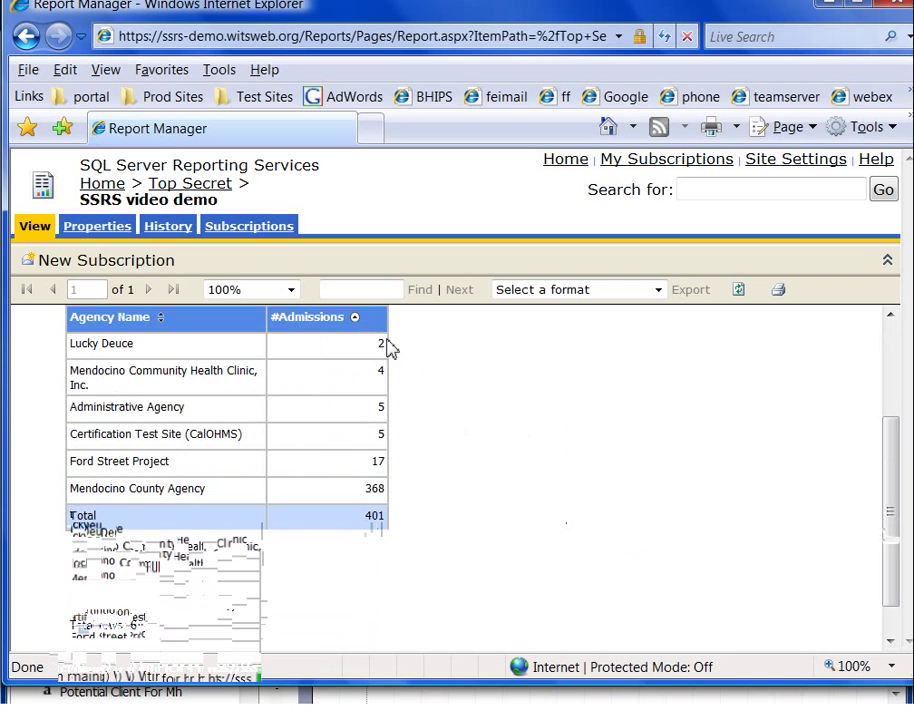
pyautogui.click(355, 318)
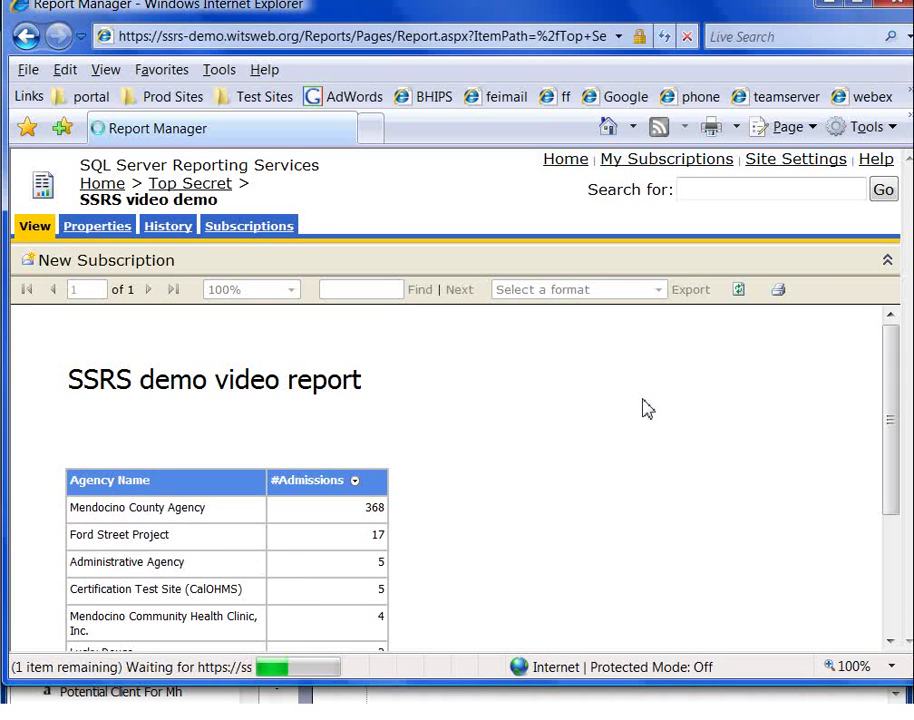
pyautogui.scroll(2, 595, 400)
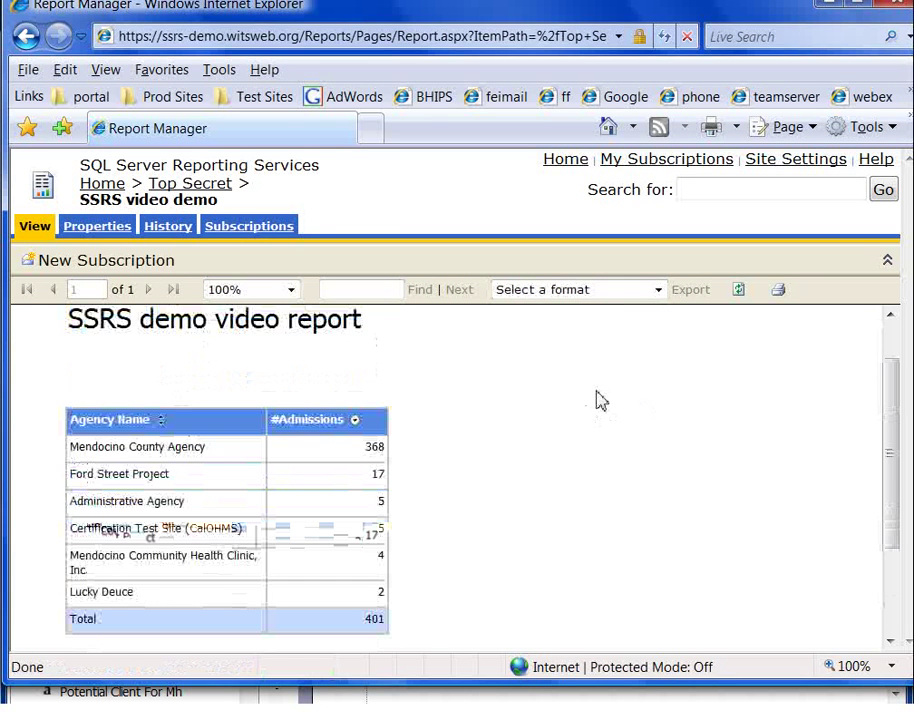
pyautogui.click(660, 291)
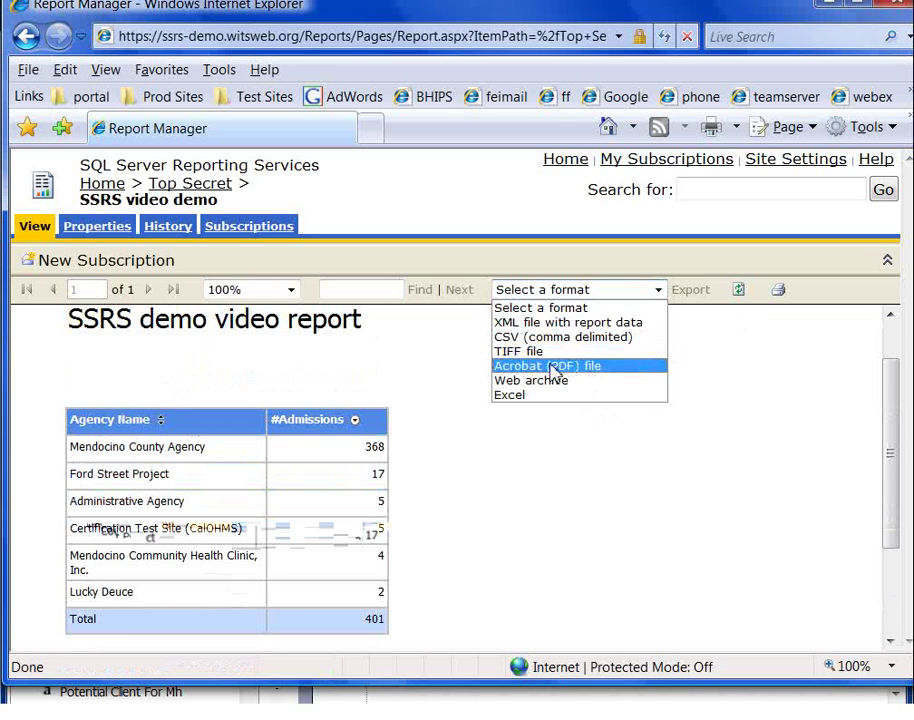
pyautogui.click(689, 489)
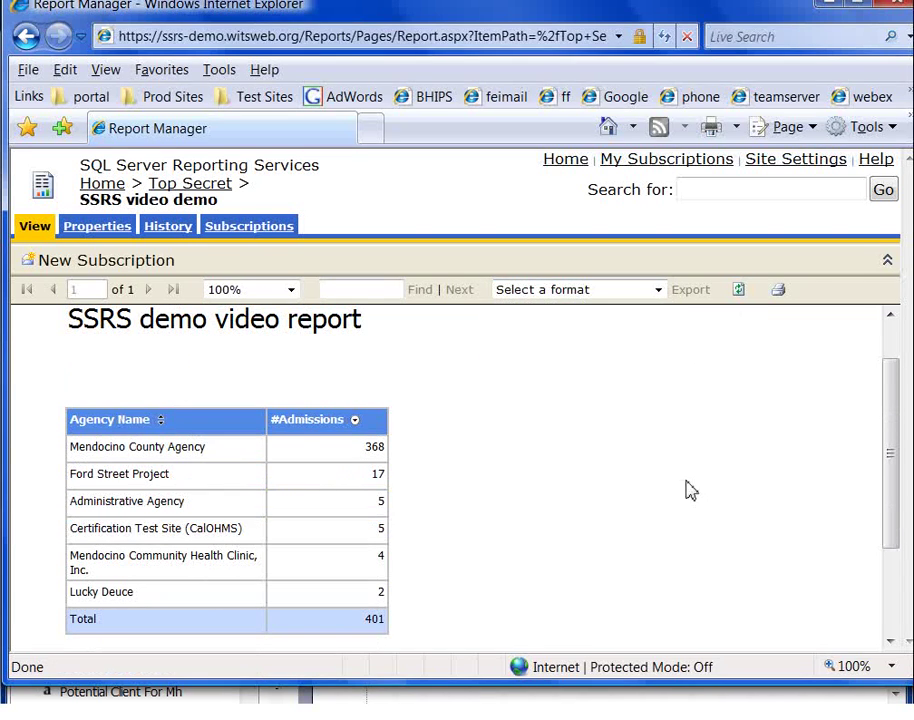
# Start a new e-mail subscription, replacing the default SSRSService recipient with the recipient's username.
pyautogui.click(246, 228)
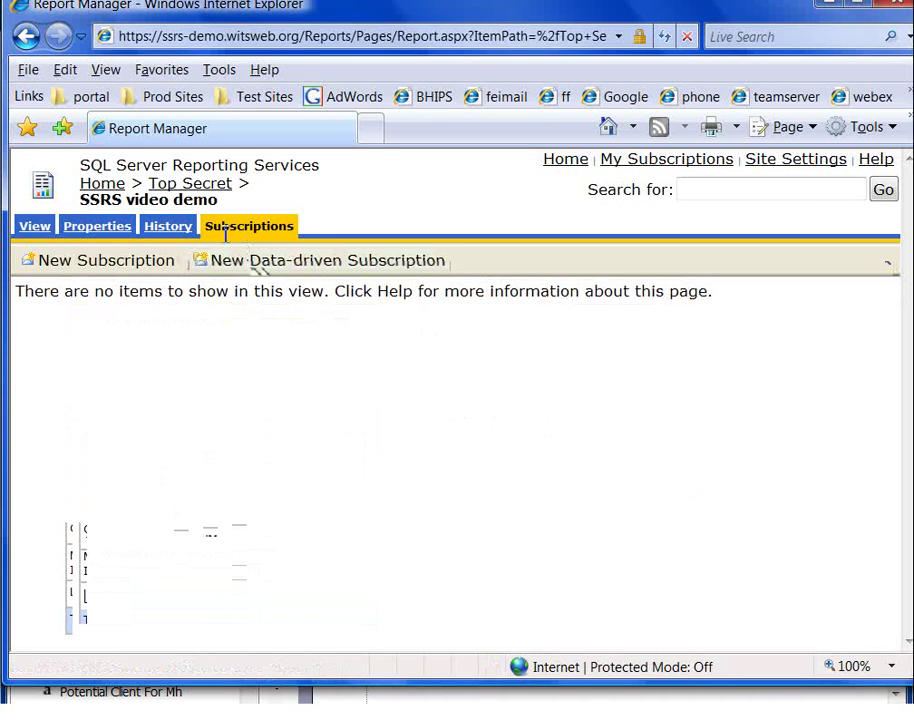
pyautogui.click(132, 263)
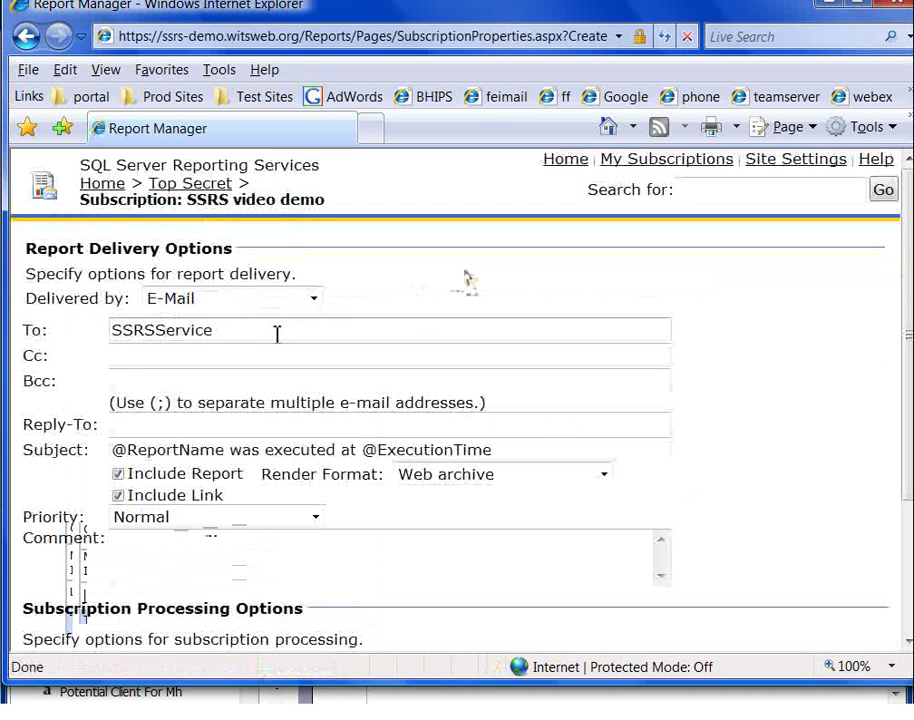
pyautogui.moveTo(277, 334); pyautogui.dragTo(72, 346)
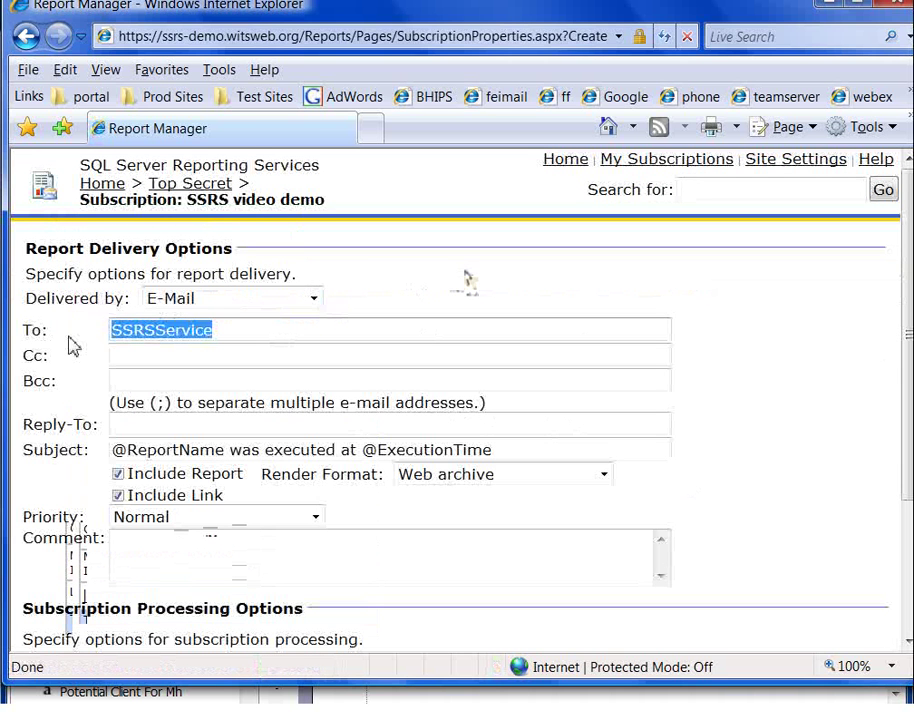
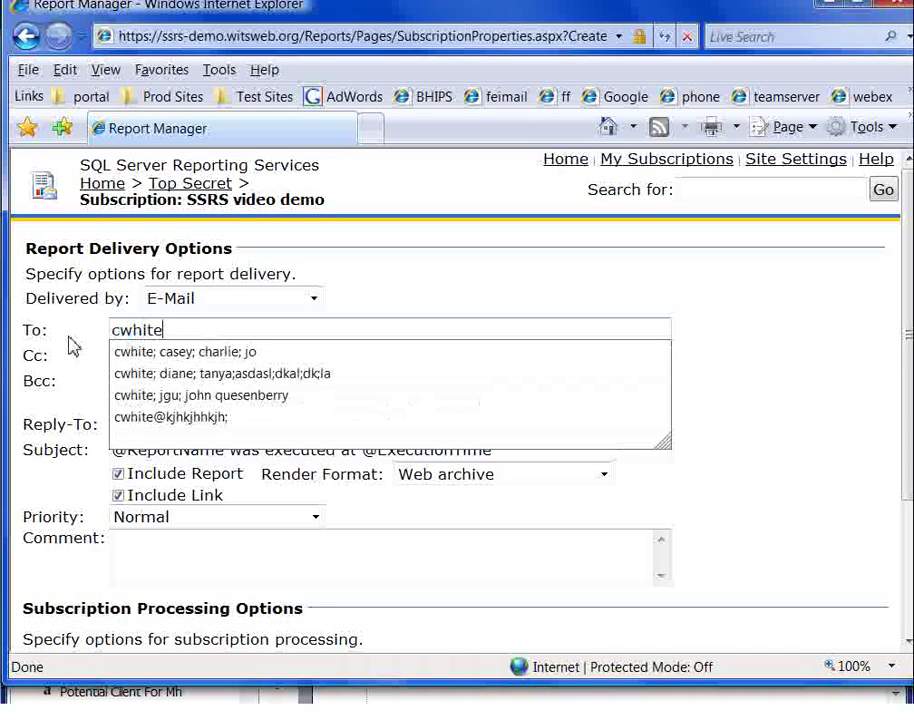
pyautogui.click(187, 324)
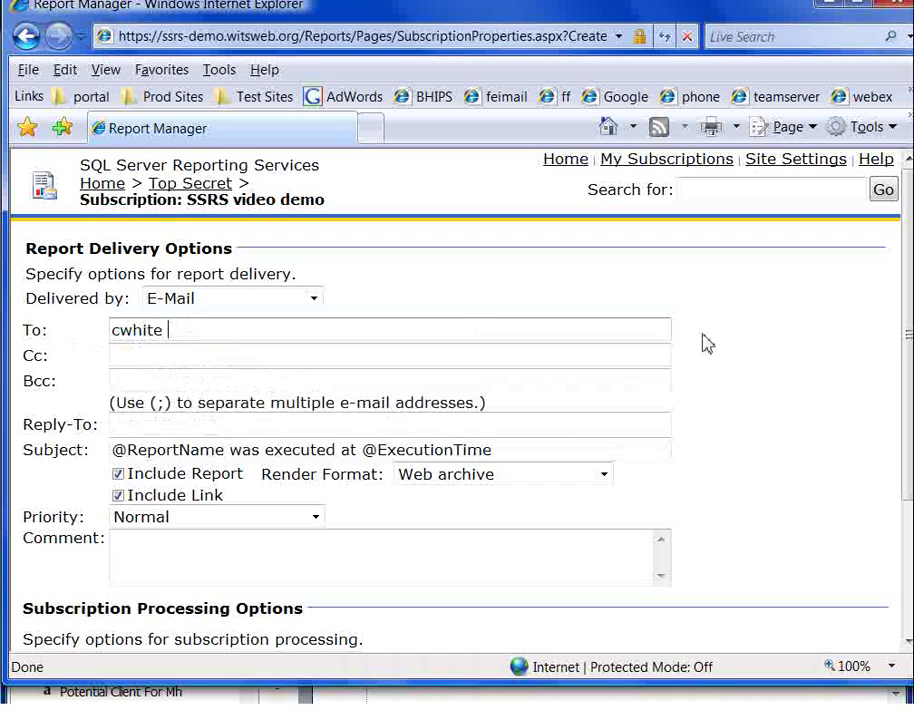
pyautogui.tripleClick(187, 452)
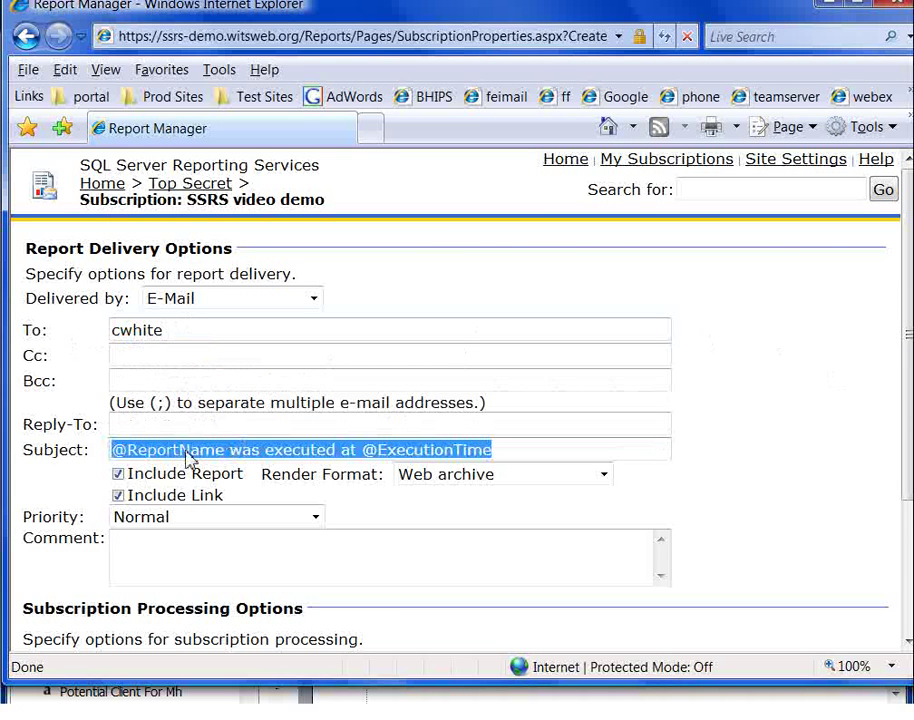
pyautogui.click(817, 442)
pyautogui.scroll(-3, 817, 442)
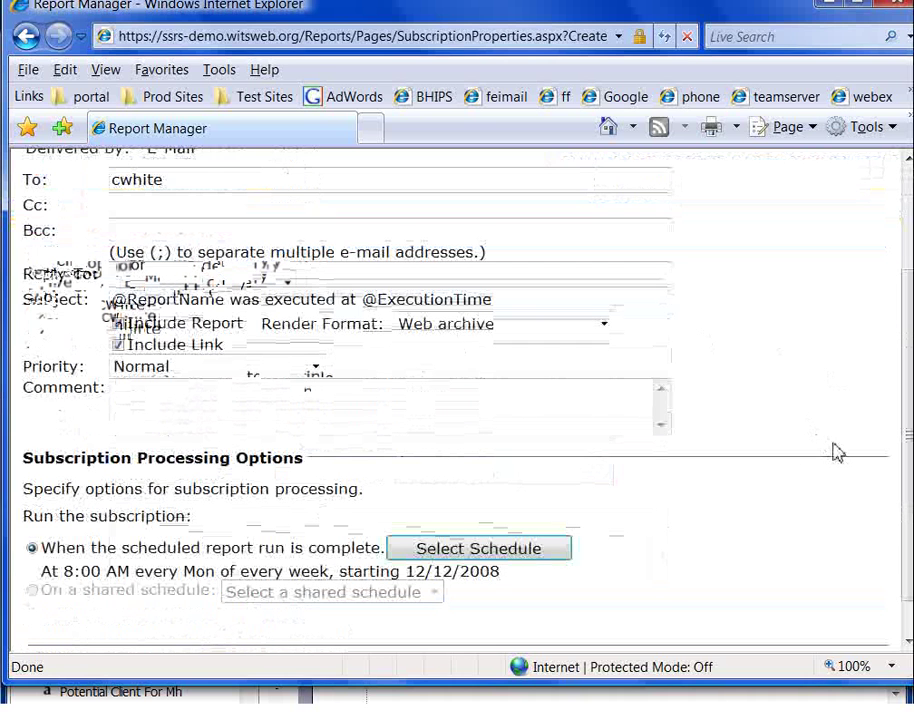
# Schedule the subscription for Monday, Tuesday and Wednesday at 08:00 A.M.
pyautogui.click(497, 556)
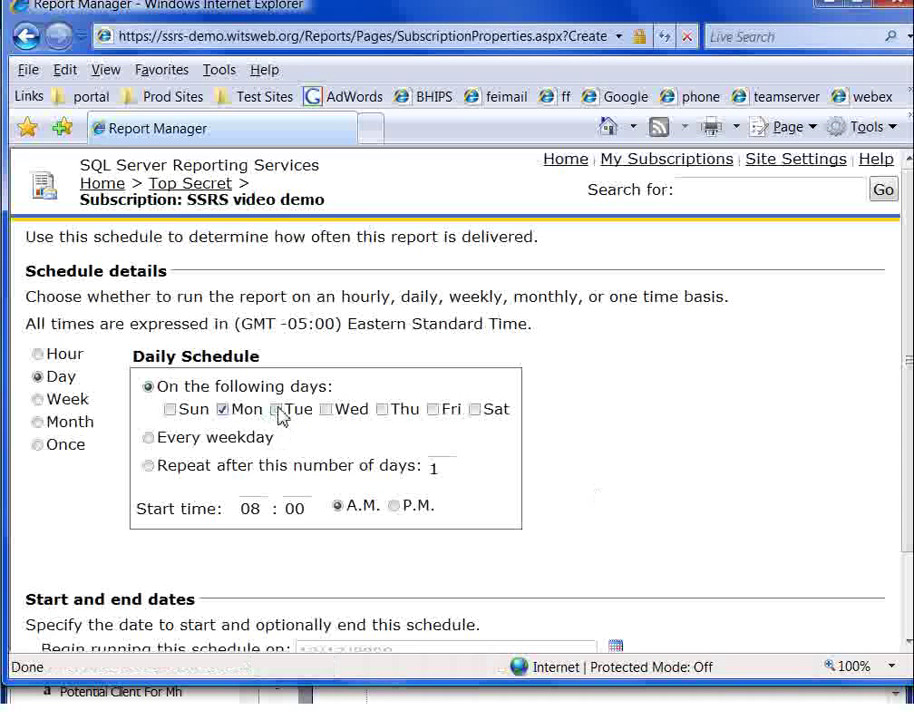
pyautogui.click(276, 409)
pyautogui.click(326, 409)
pyautogui.click(560, 498)
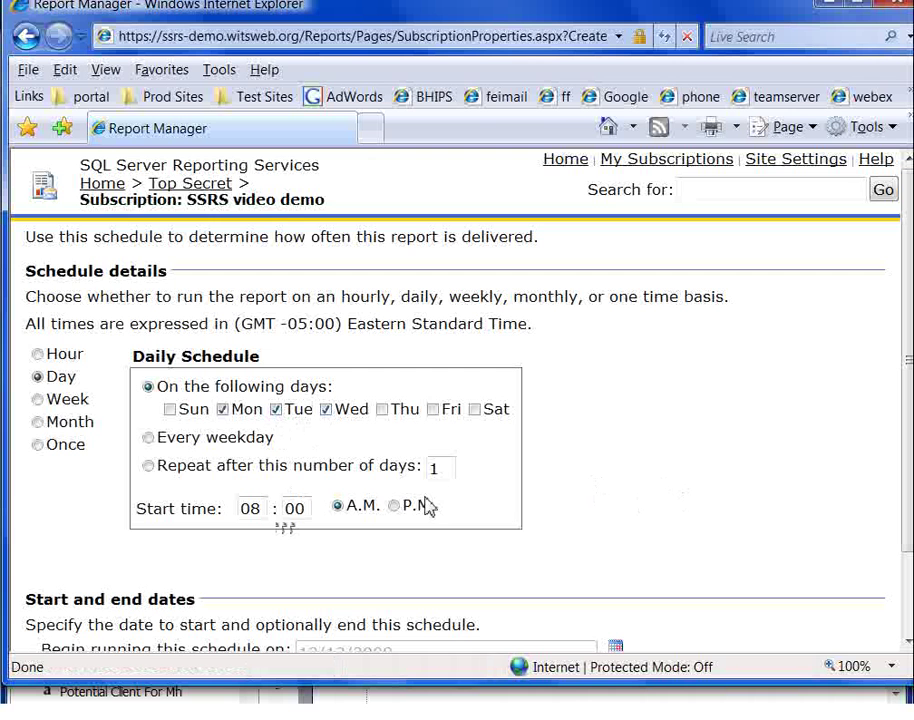
pyautogui.scroll(-2, 698, 474)
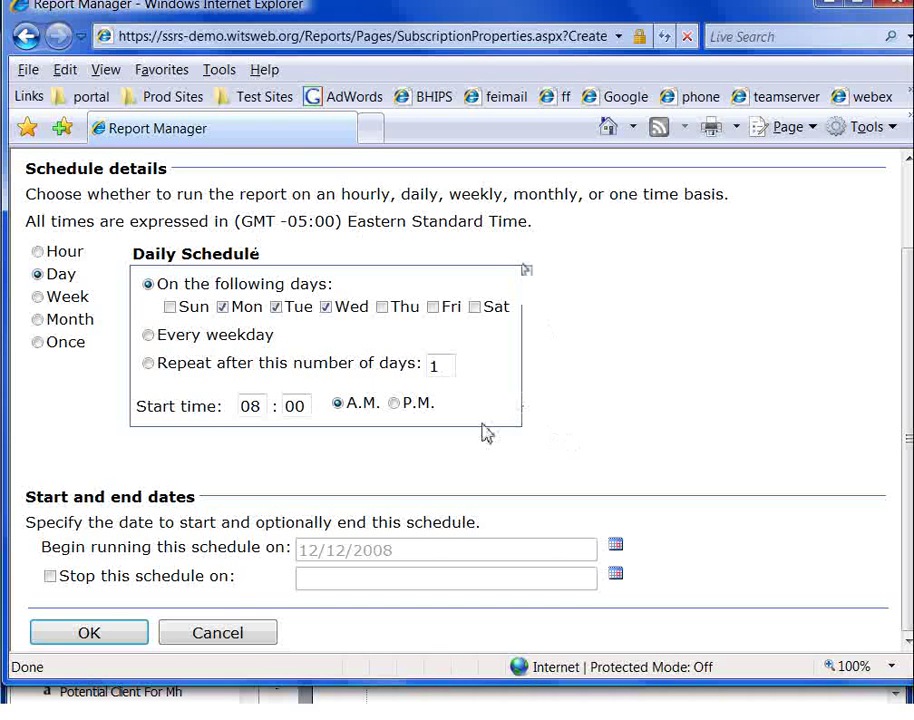
pyautogui.click(90, 633)
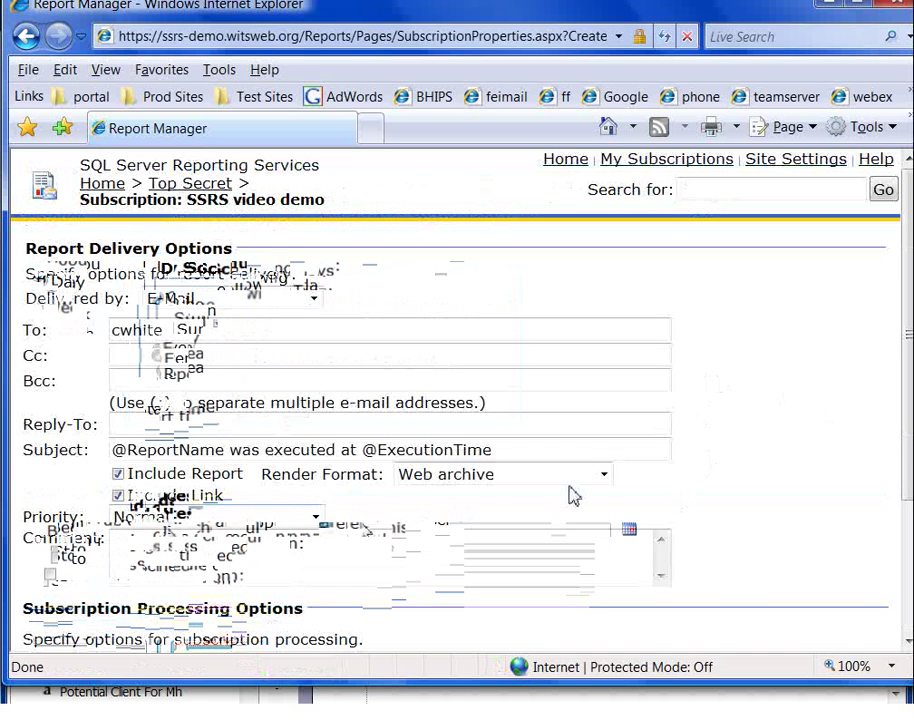
# Choose Excel as the render format, then cancel the form and go back to Top Secret.
pyautogui.click(603, 475)
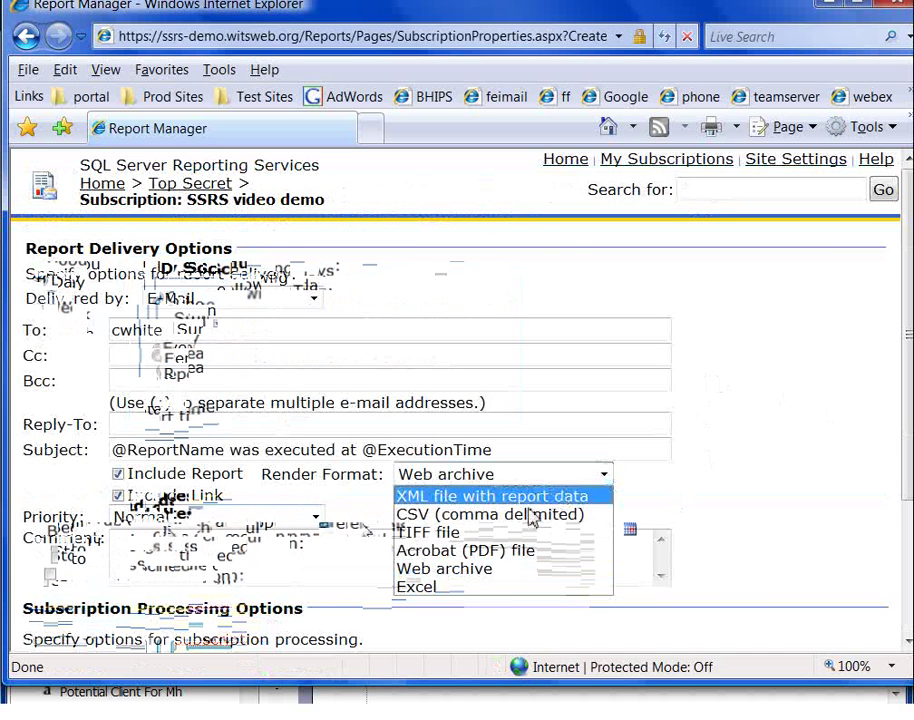
pyautogui.click(494, 587)
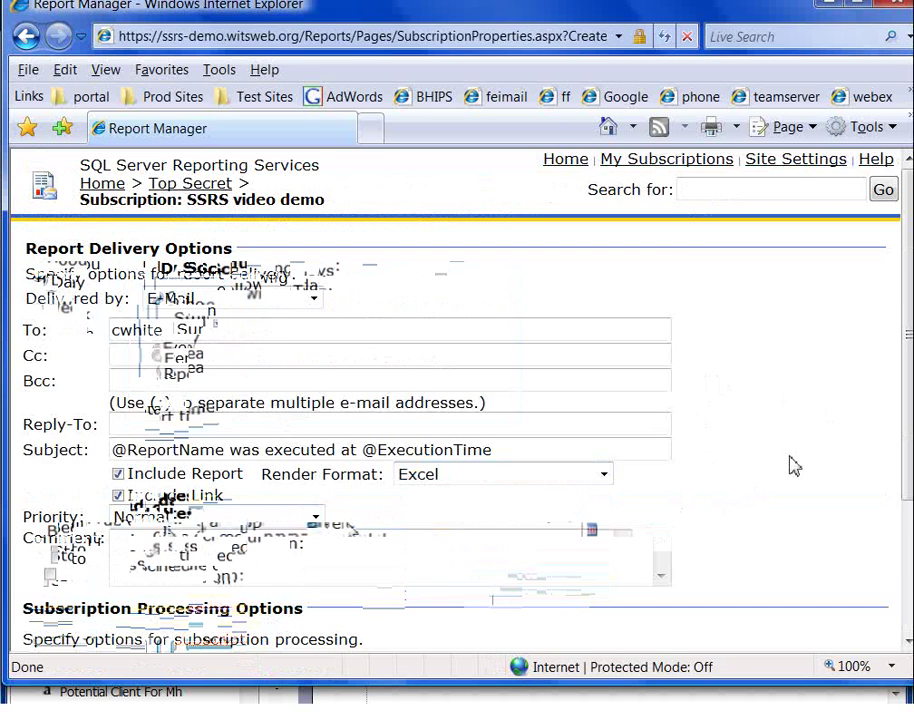
pyautogui.scroll(-4, 785, 465)
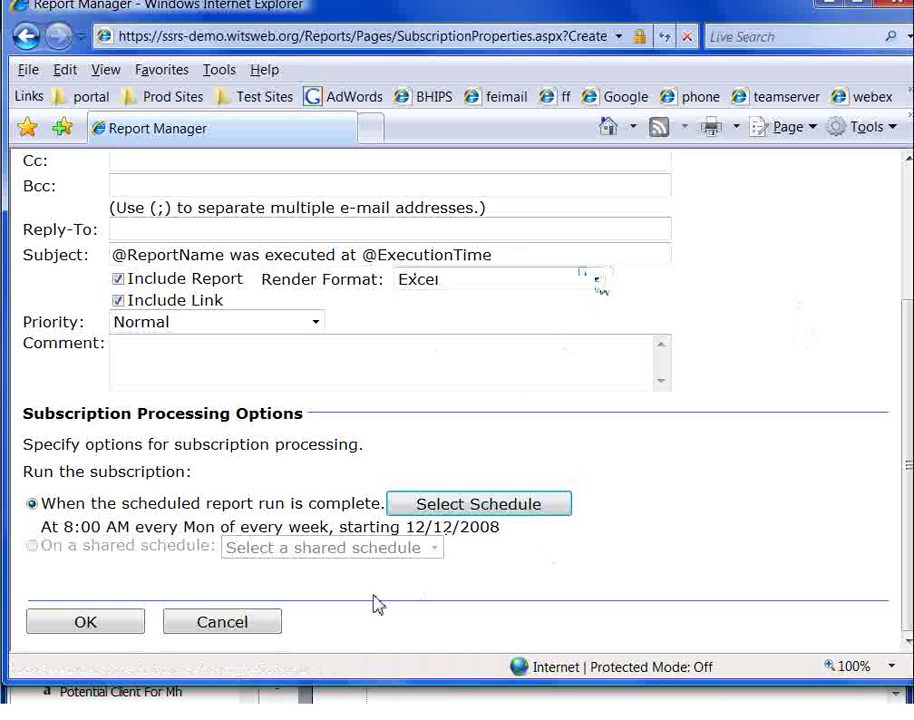
pyautogui.click(213, 624)
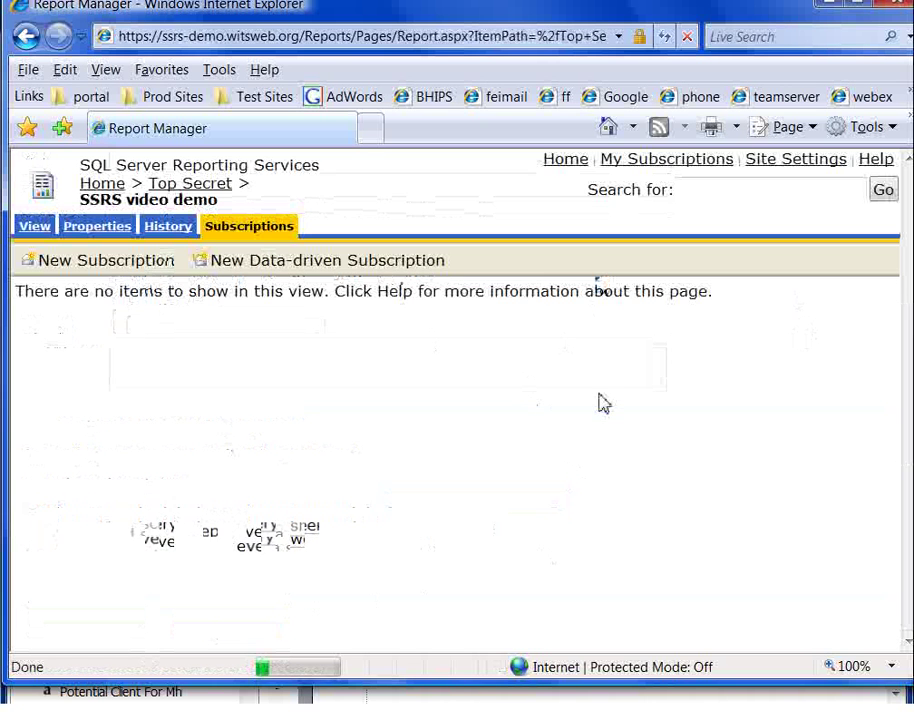
pyautogui.click(204, 190)
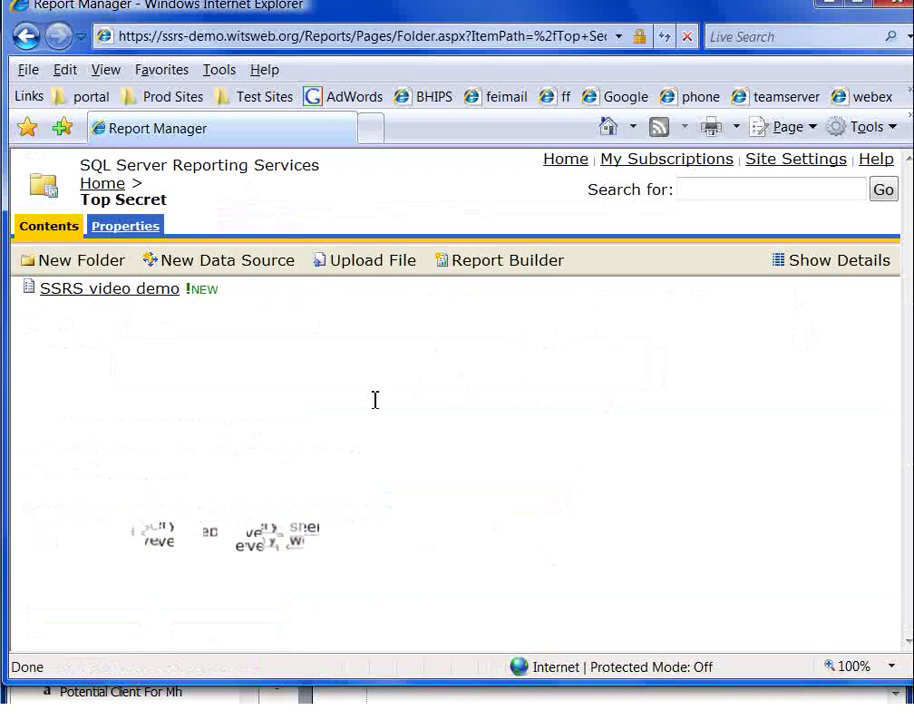